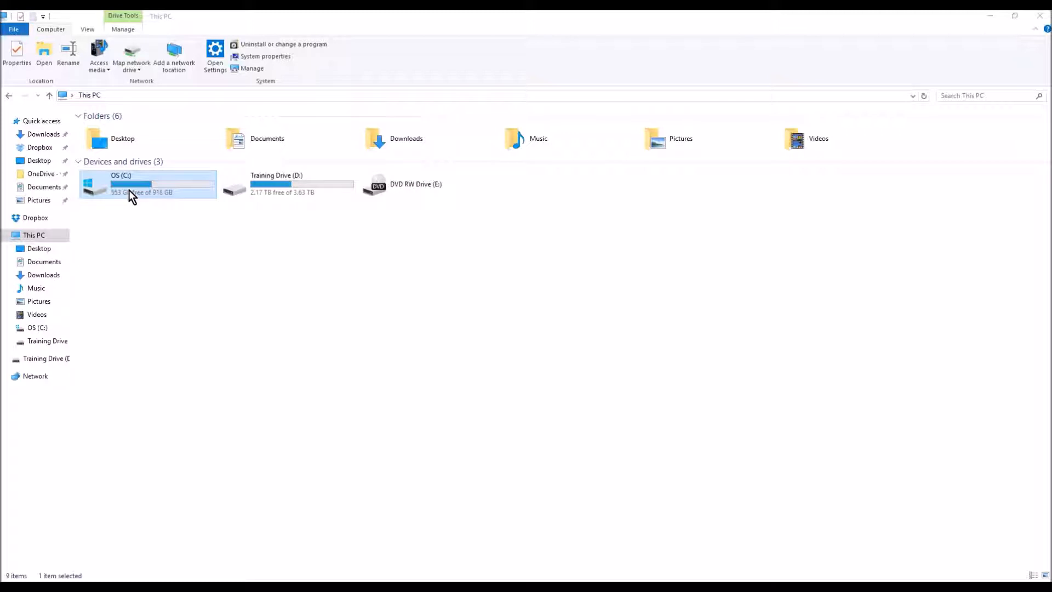
- Browse the C: drive into The OCS Program's MySQL folder
double_click(129, 189)
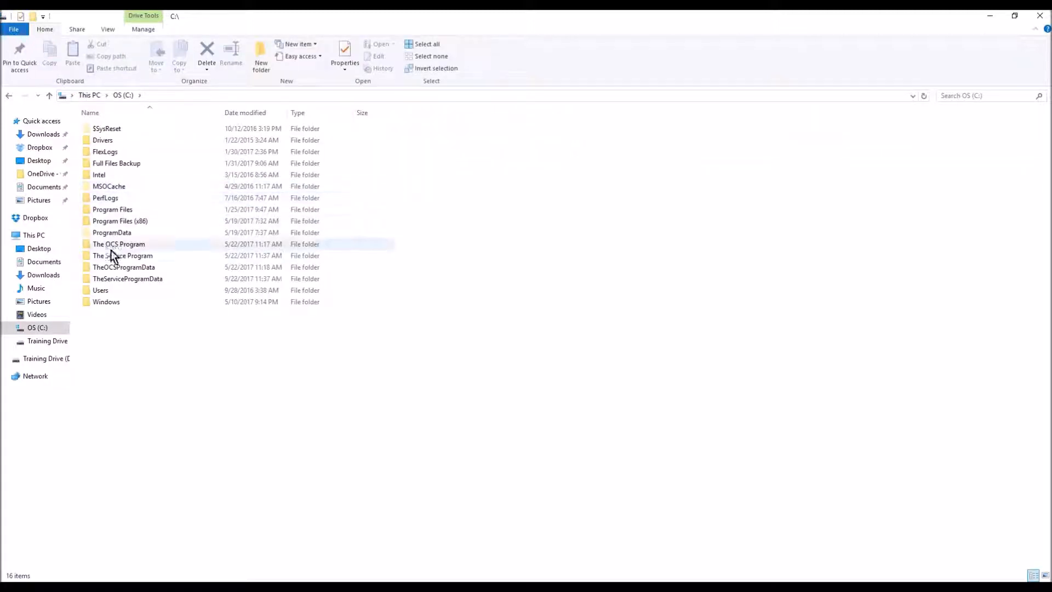
mouse_move(104, 242)
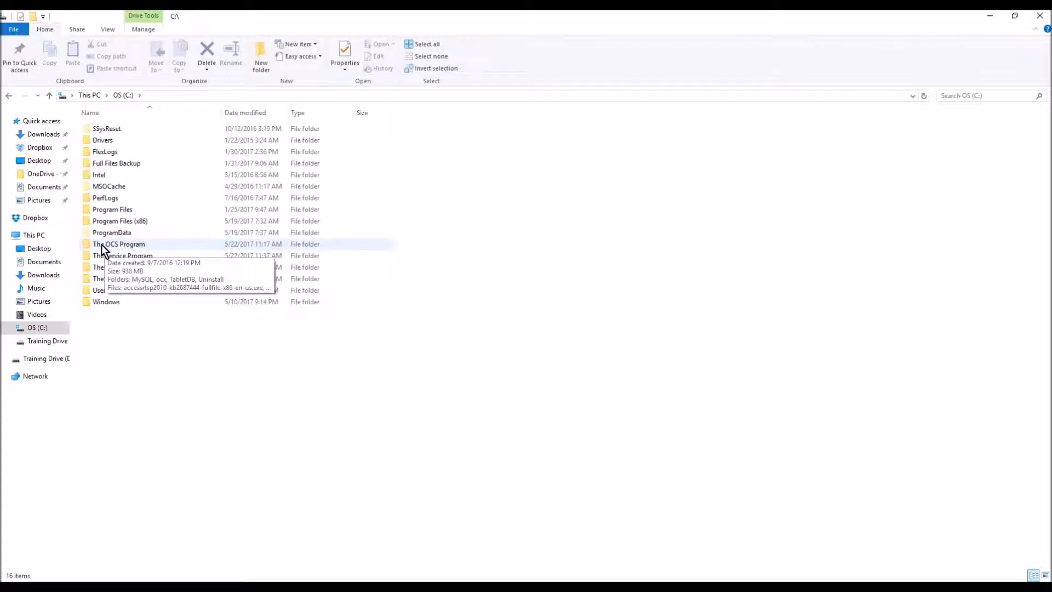
click(123, 245)
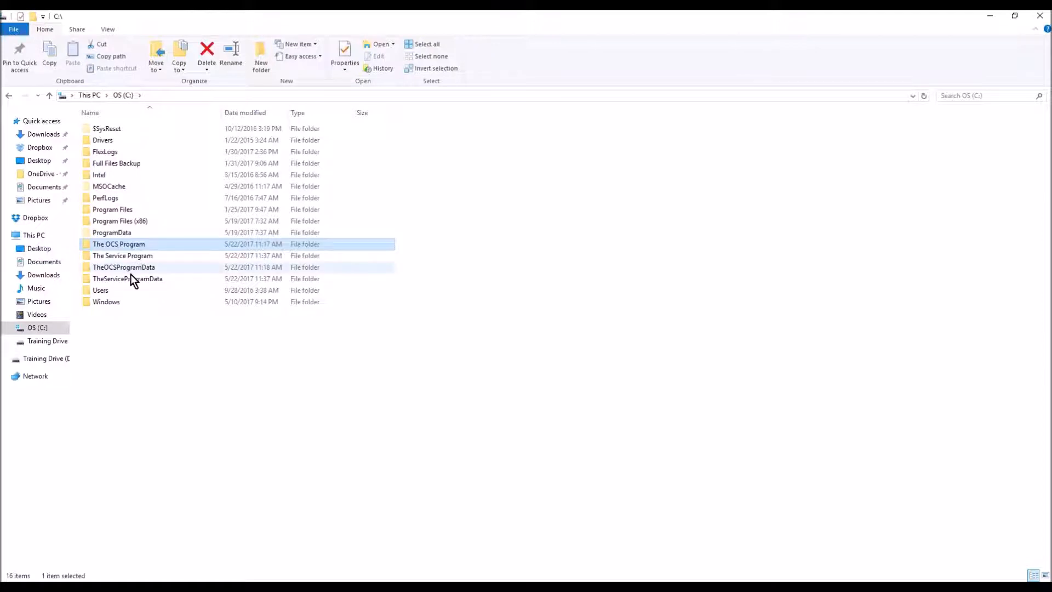
click(96, 256)
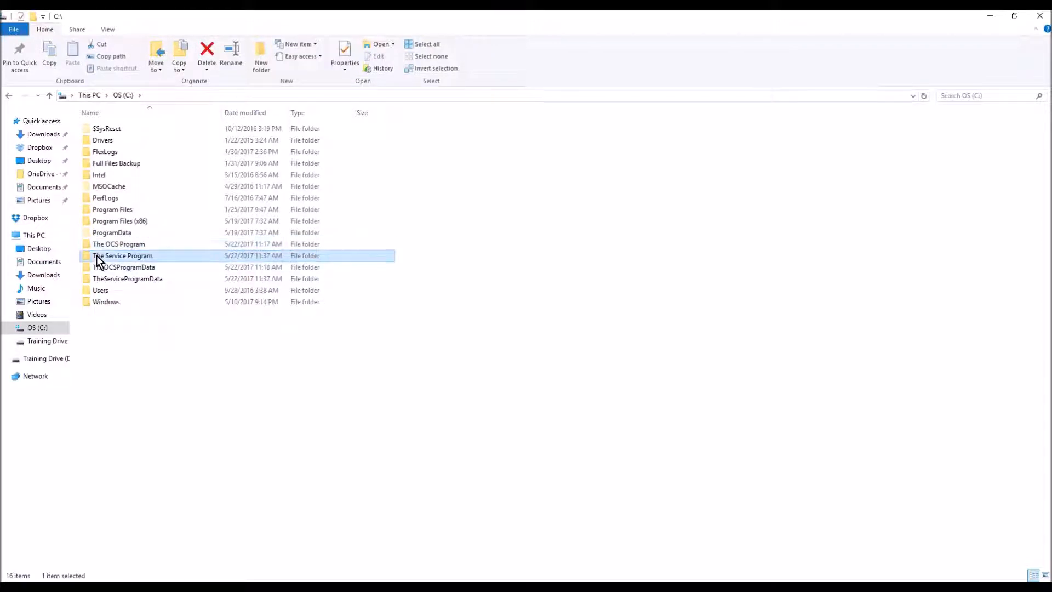
click(90, 243)
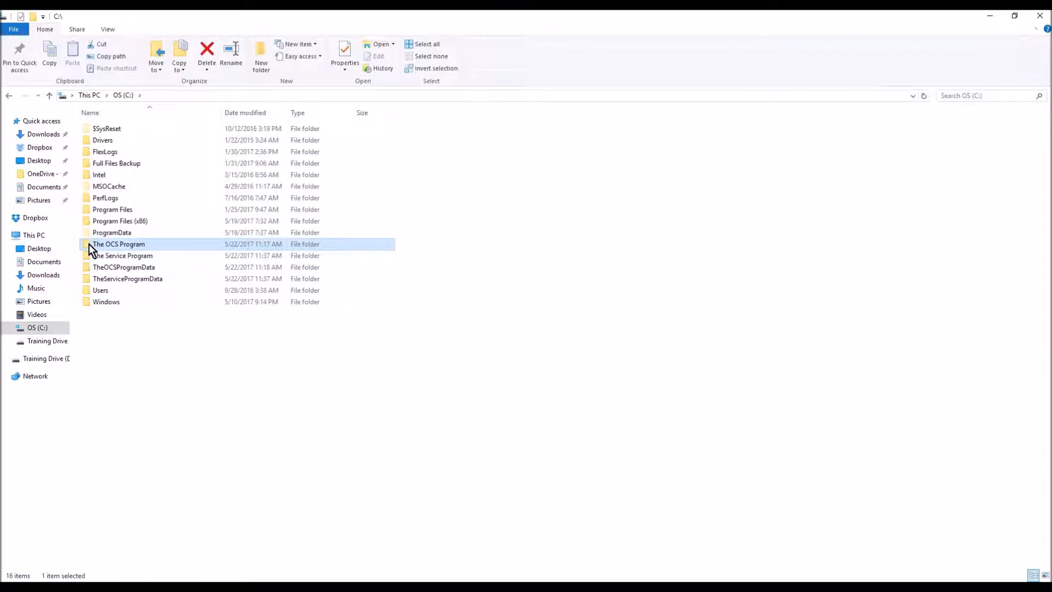
double_click(134, 247)
double_click(94, 129)
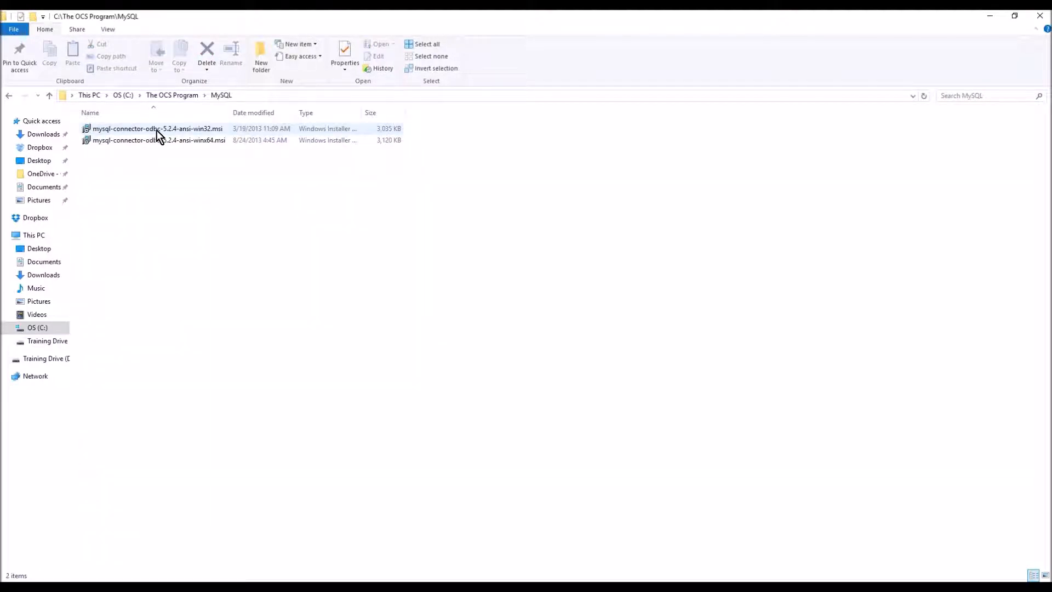
- Inspect the win32 and win64 ODBC connector installers, then return to the C: drive
click(208, 131)
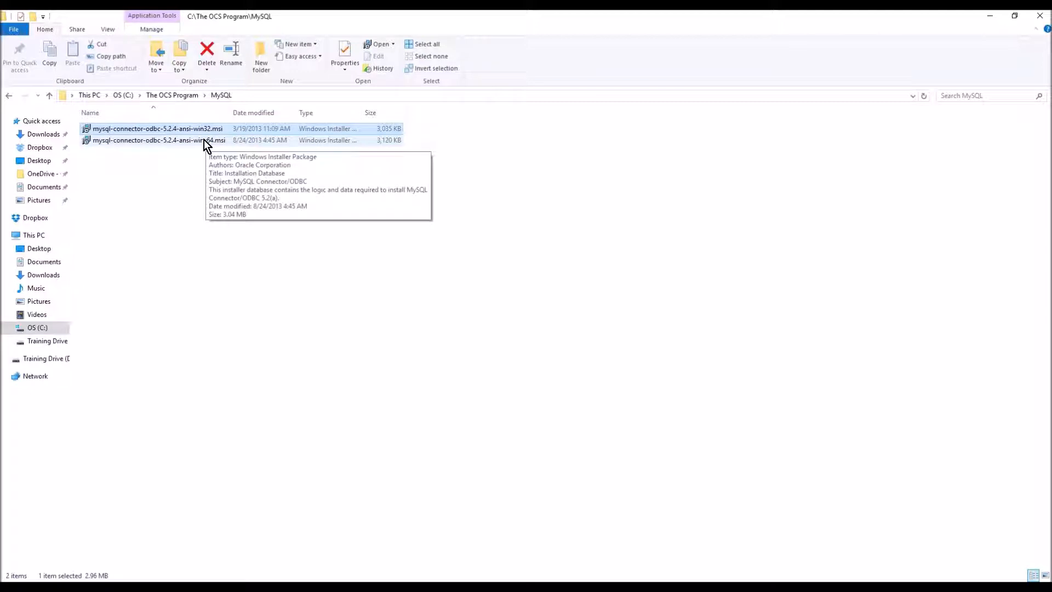
click(204, 140)
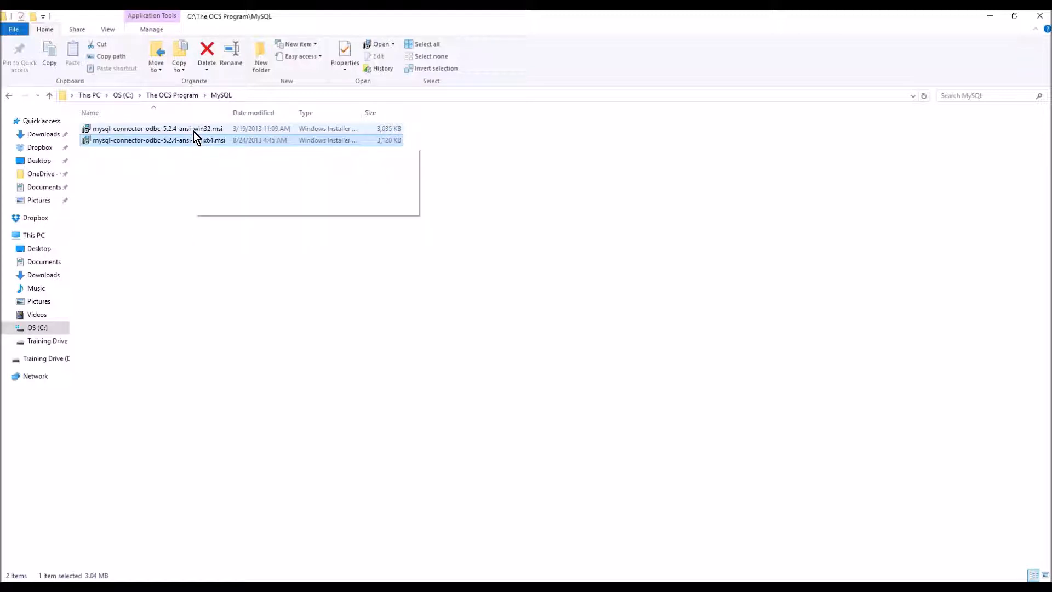
click(193, 131)
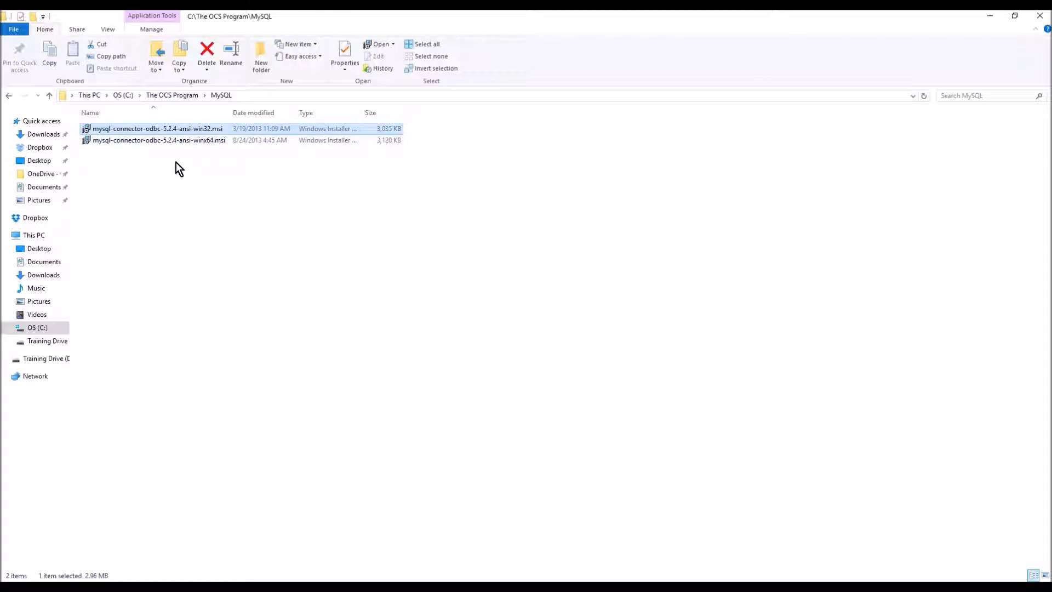
click(126, 96)
- Run mysql-connector-odbc-5.2.4-ansi-win32.msi from The Service Program's MySQL folder
double_click(118, 256)
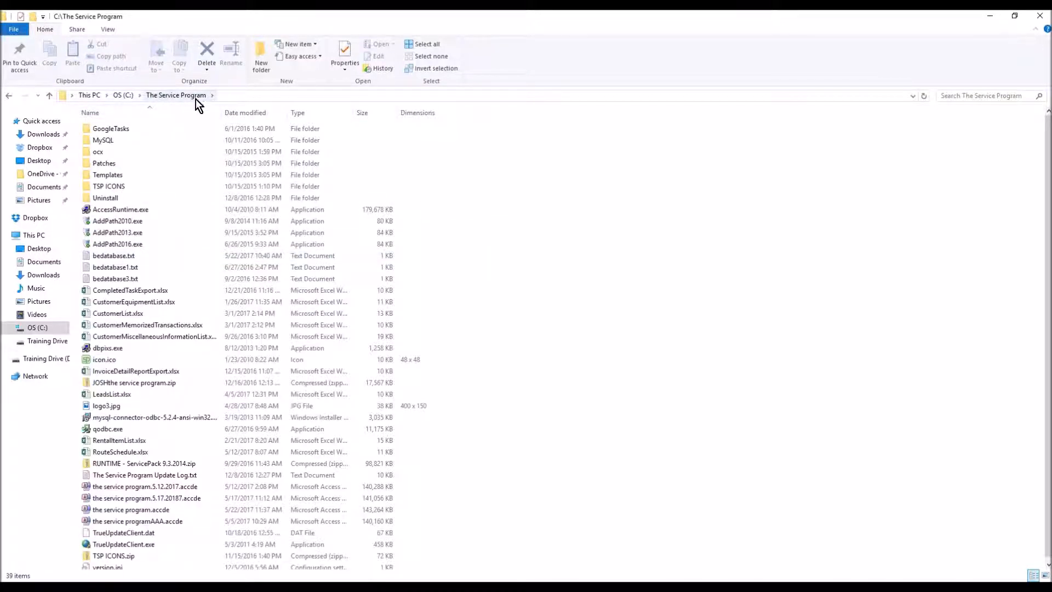
double_click(96, 140)
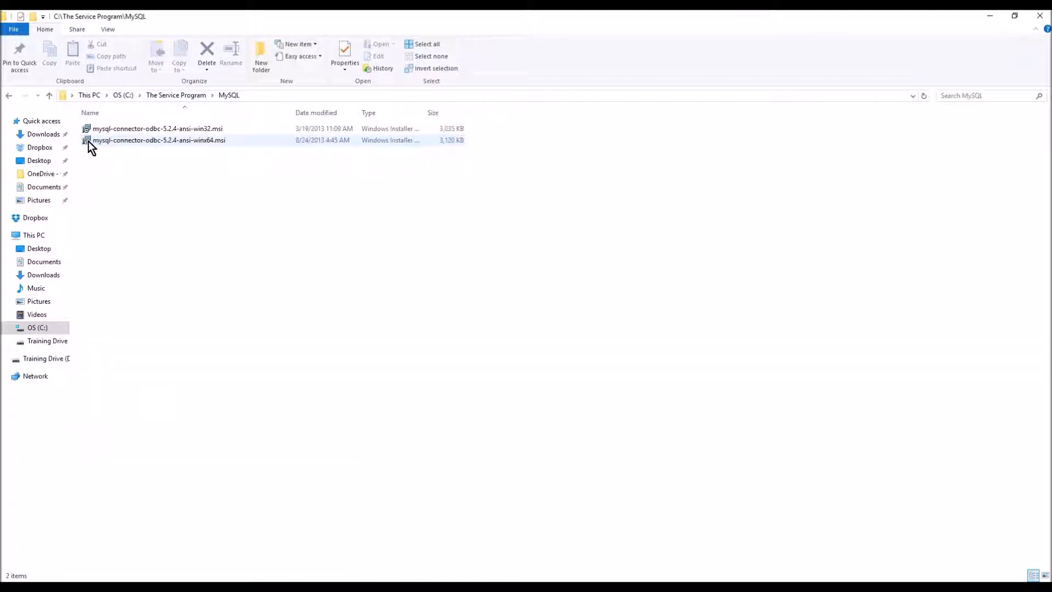
click(190, 129)
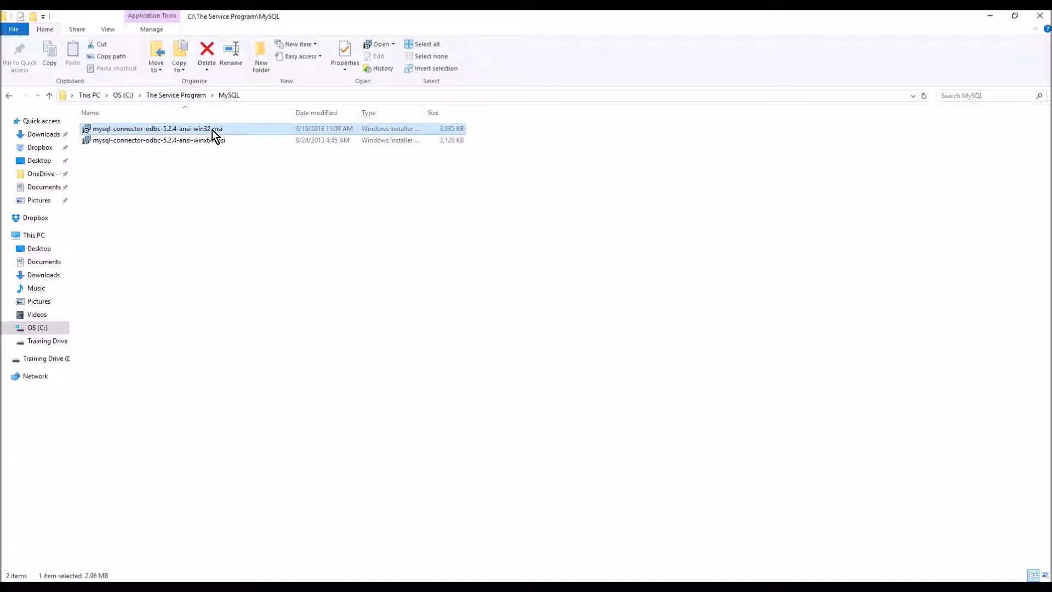
double_click(206, 129)
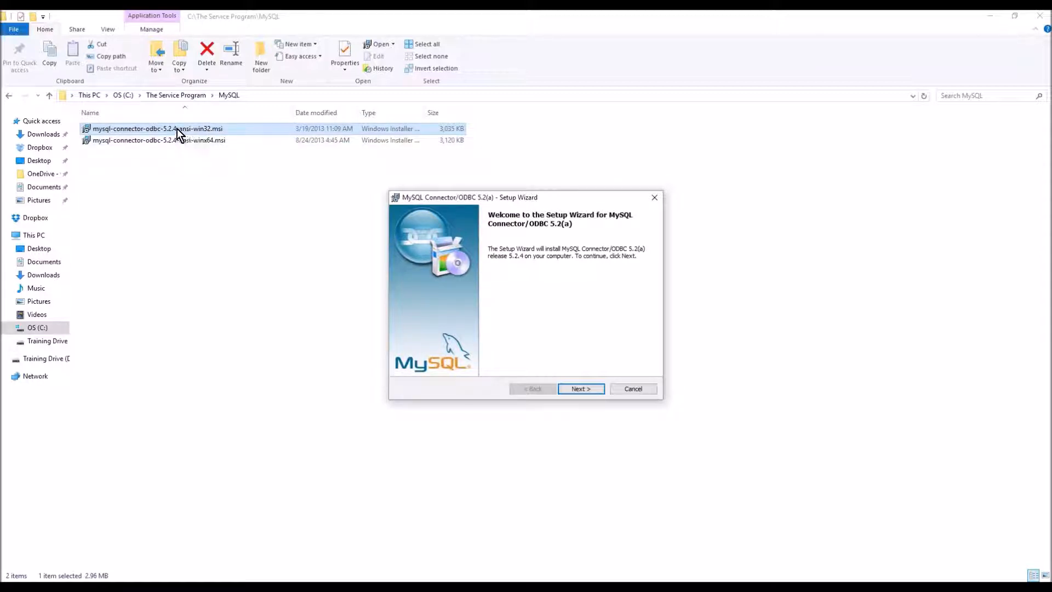
- Accept the license terms and choose the Complete setup type in the Connector/ODBC wizard
click(579, 389)
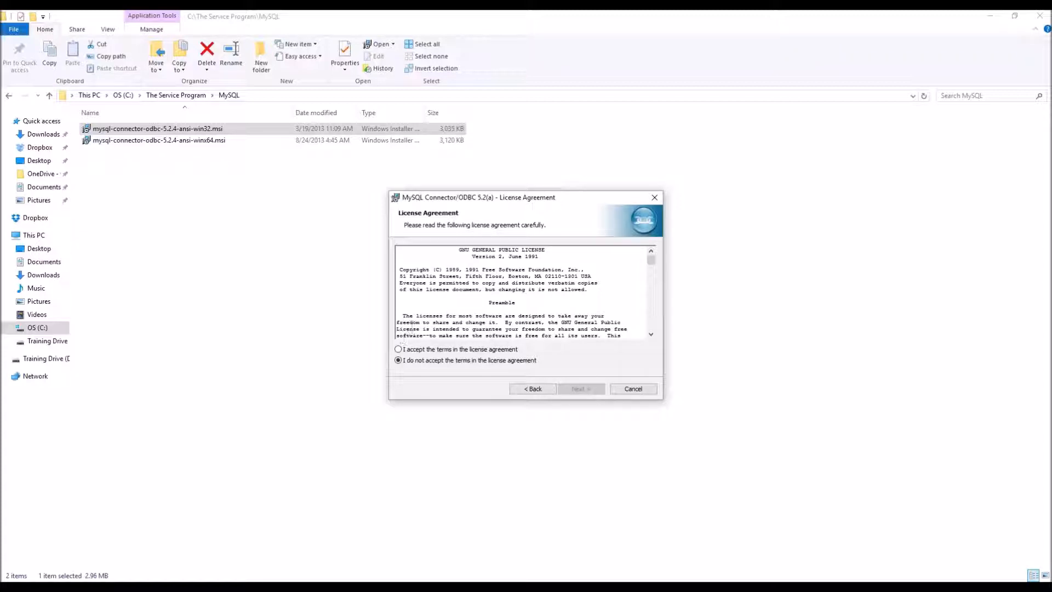
click(398, 349)
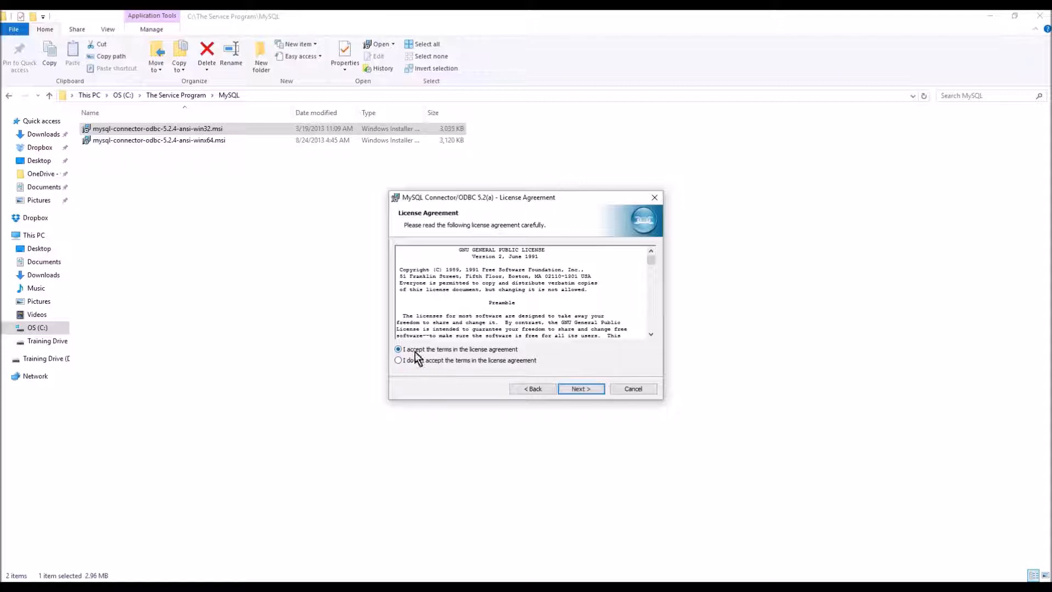
click(576, 389)
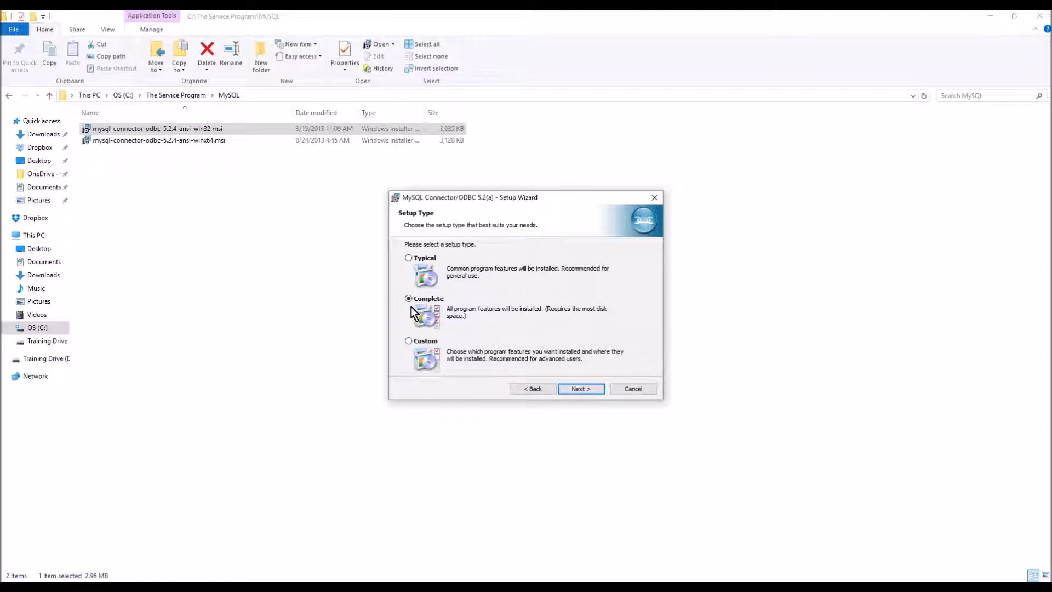
click(580, 389)
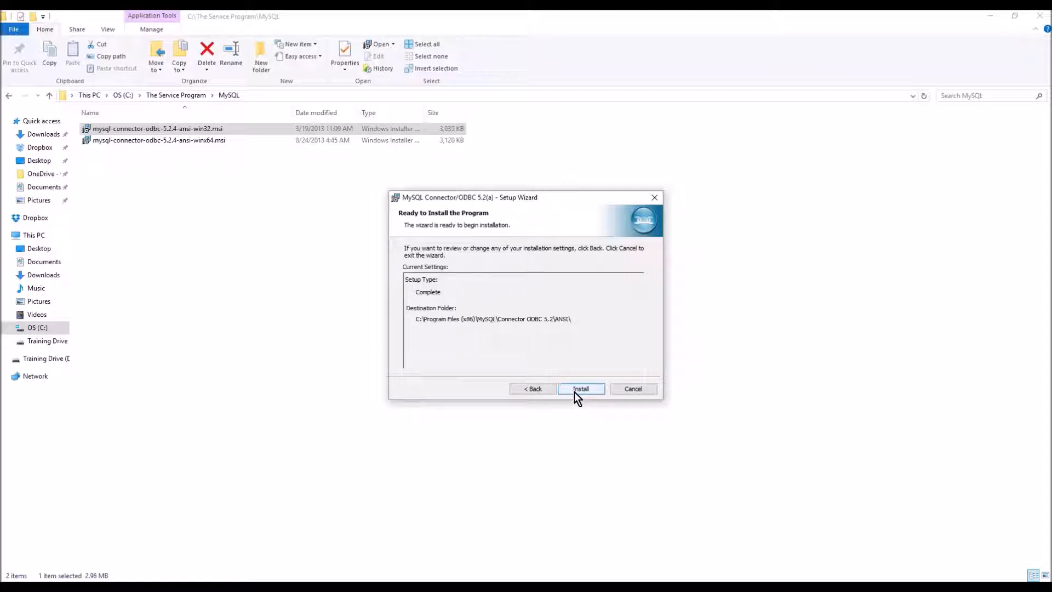
- Install MySQL Connector/ODBC 5.2(a) and close the finished wizard
click(574, 392)
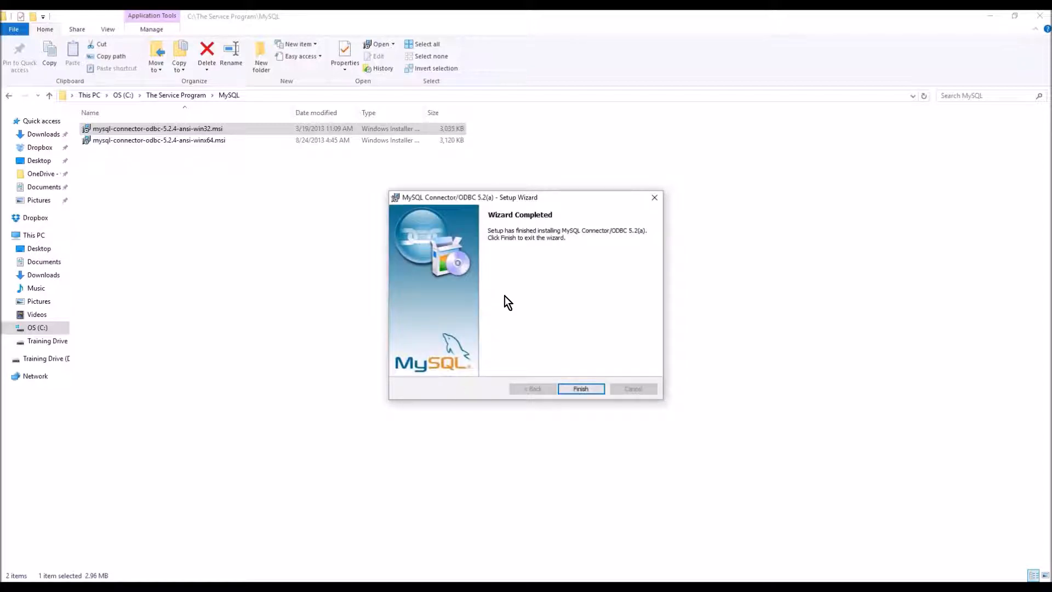
click(574, 388)
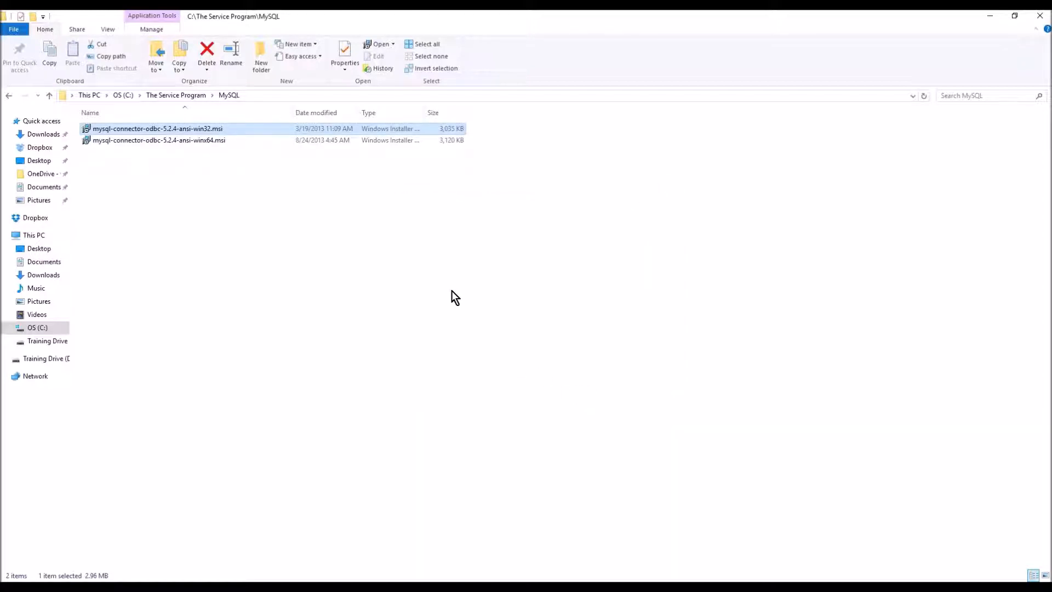
- Minimize Explorer and search the Start menu for 'qodbc' to find Configure QODBC Data Source
click(991, 17)
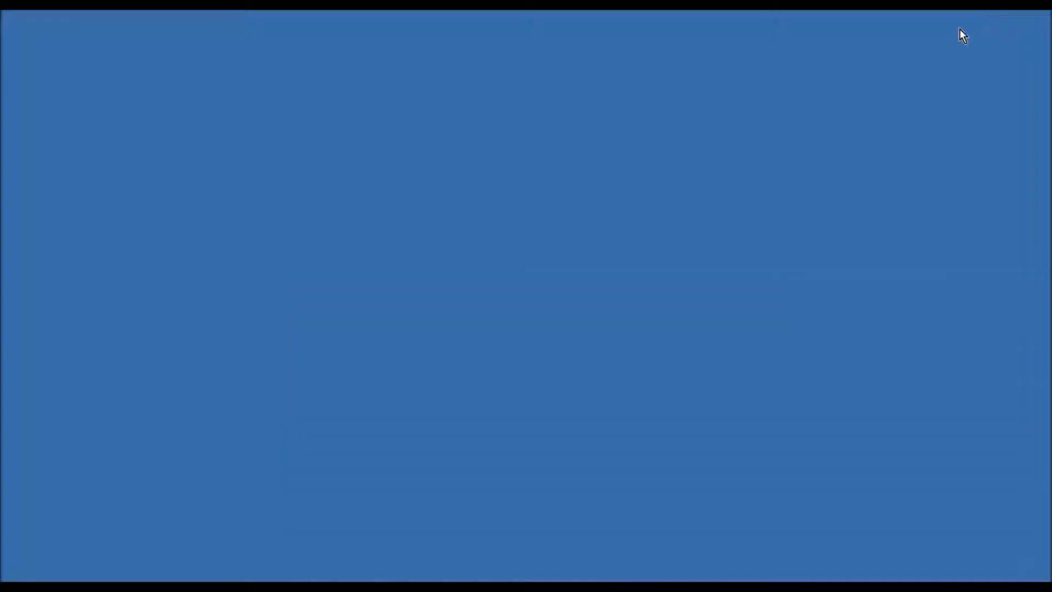
click(31, 578)
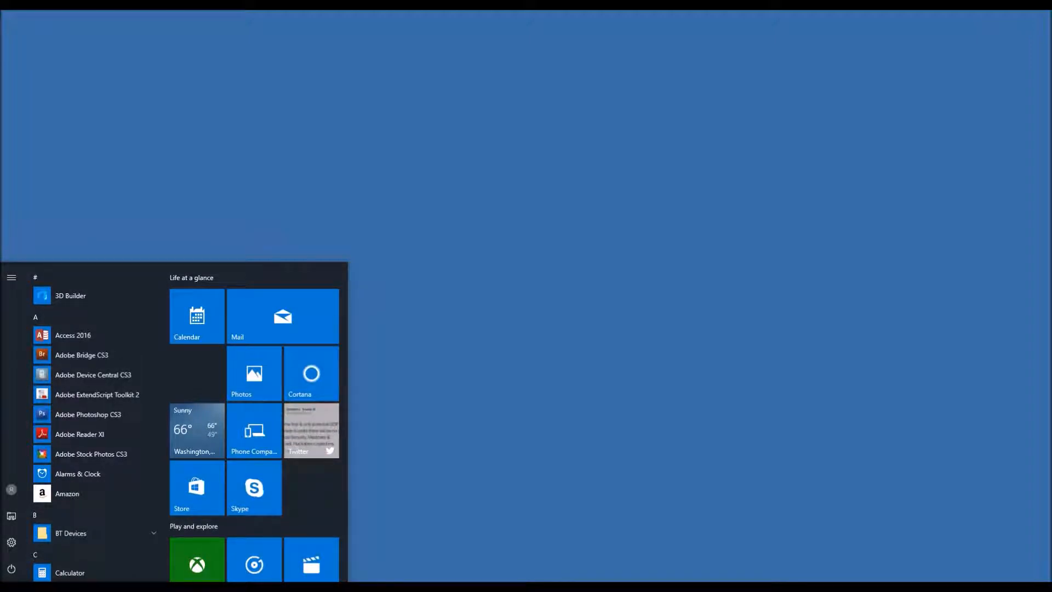
text(q)
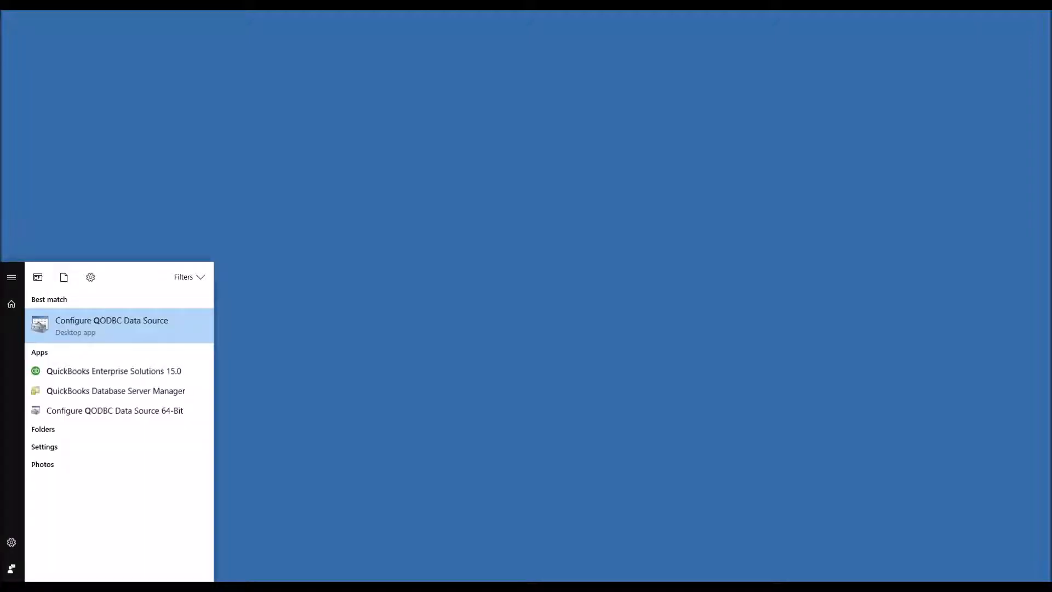
text(od)
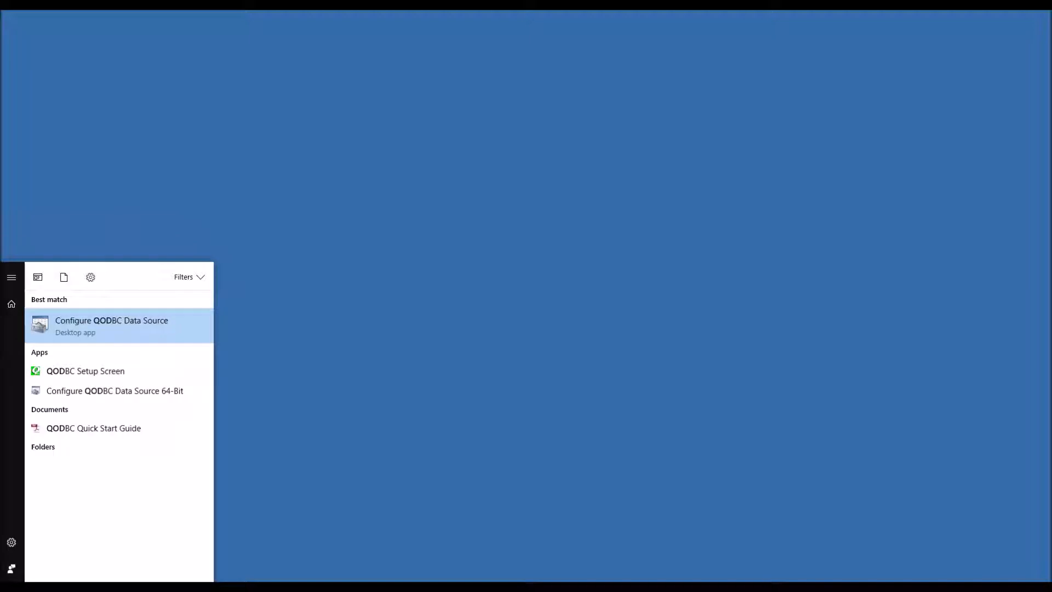
text(b)
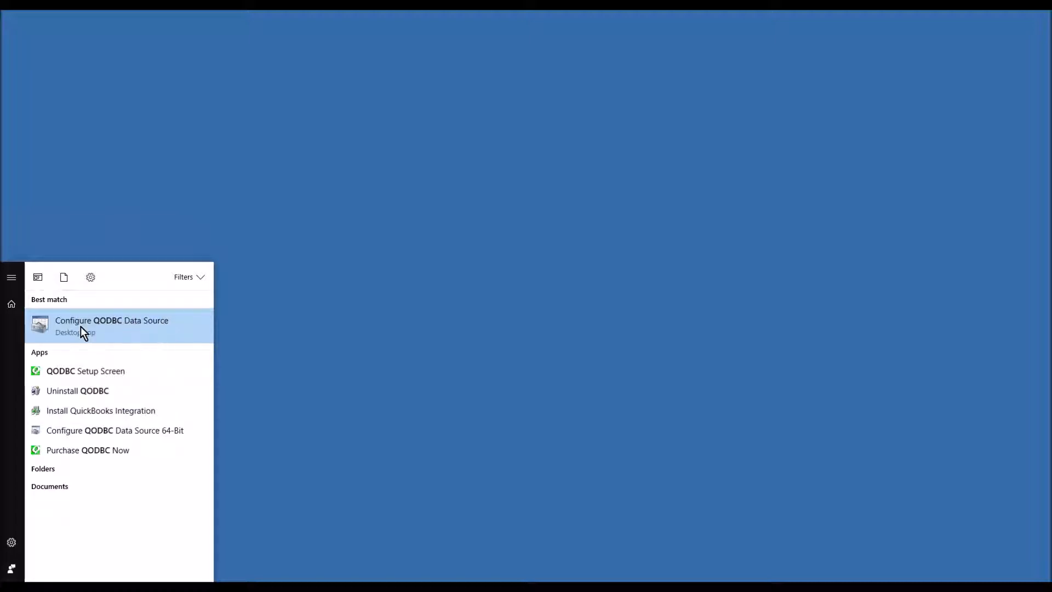
- Launch the ODBC Data Source Administrator and remove the existing MCC user data source
click(110, 322)
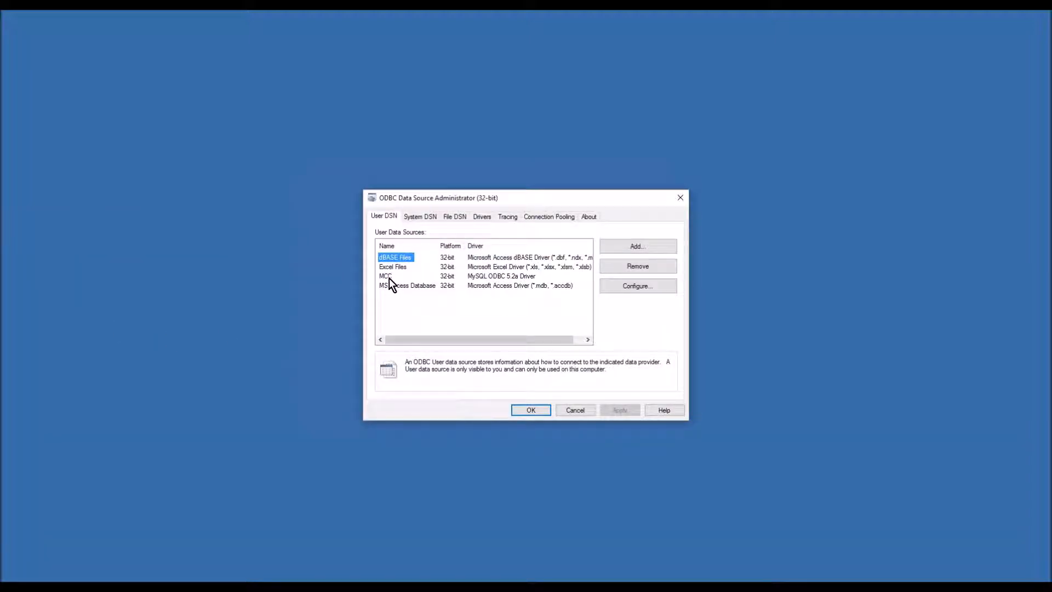
click(608, 264)
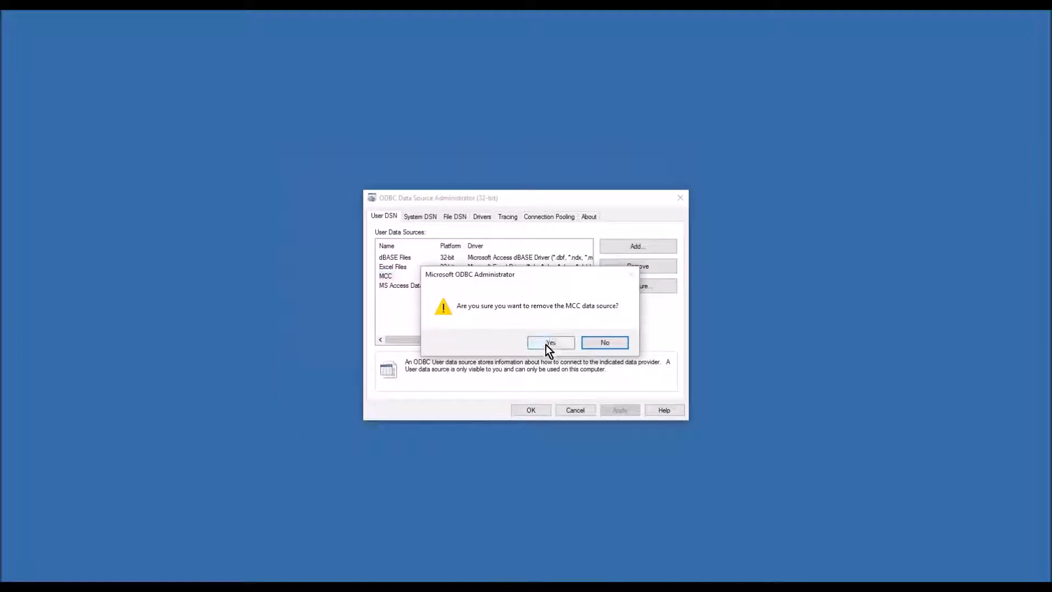
click(546, 344)
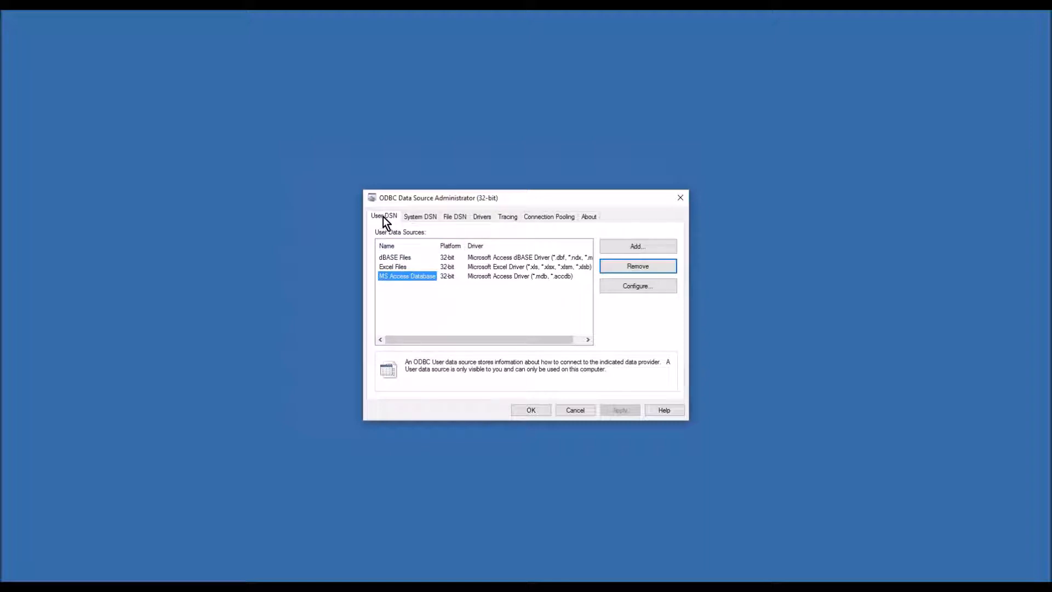
- Add a new user DSN using the MySQL ODBC 5.2a Driver
click(630, 247)
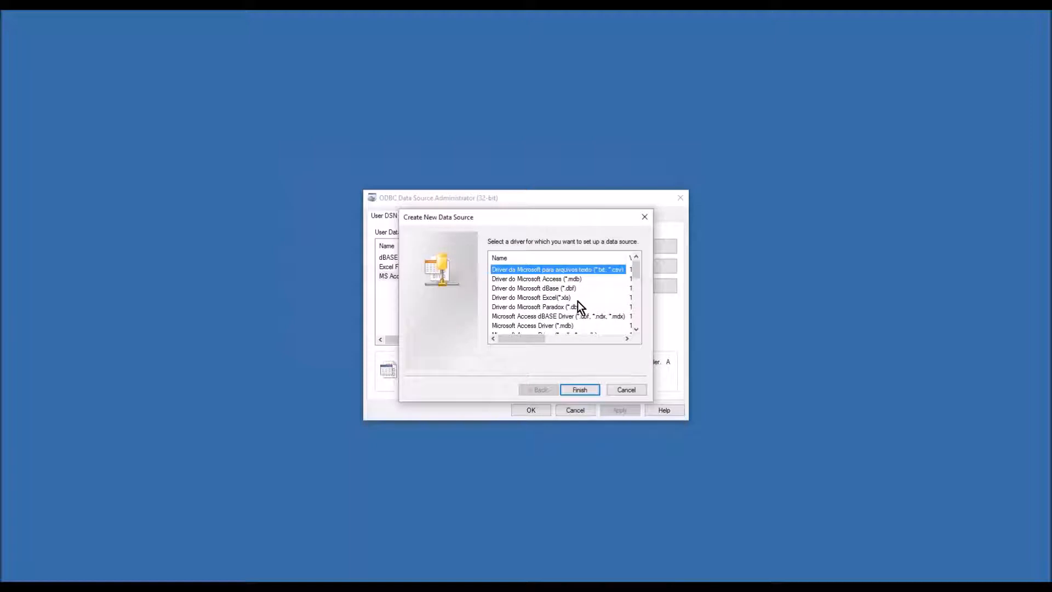
scroll(559, 312, down, 6)
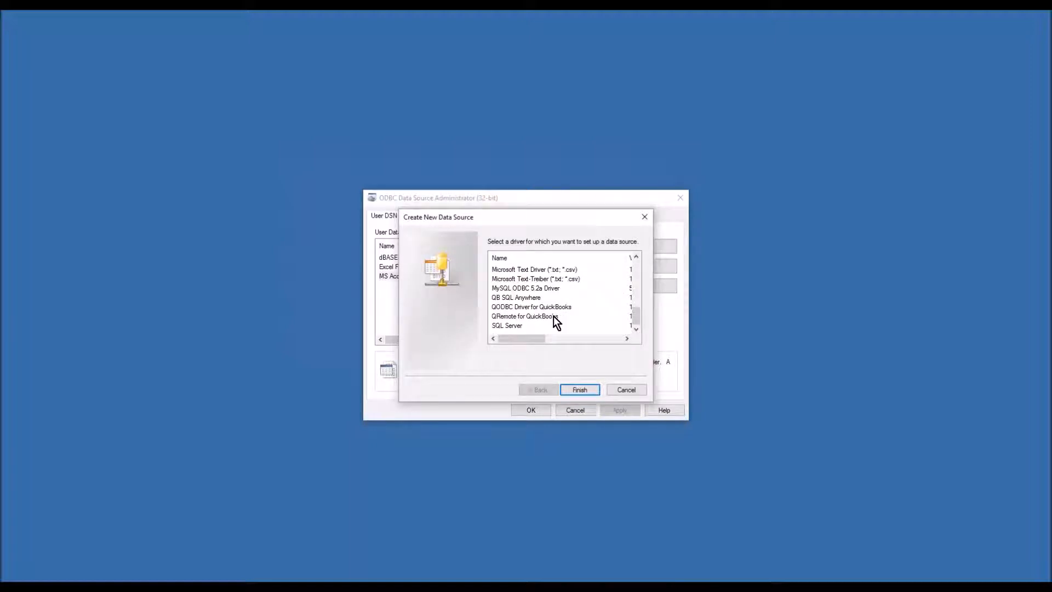
click(495, 308)
click(496, 289)
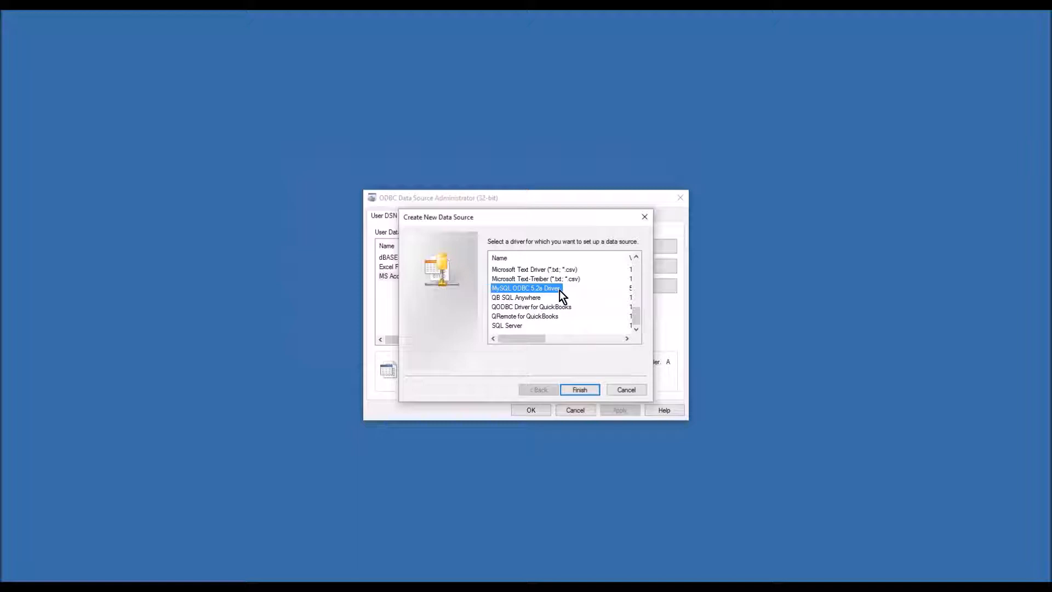
click(573, 390)
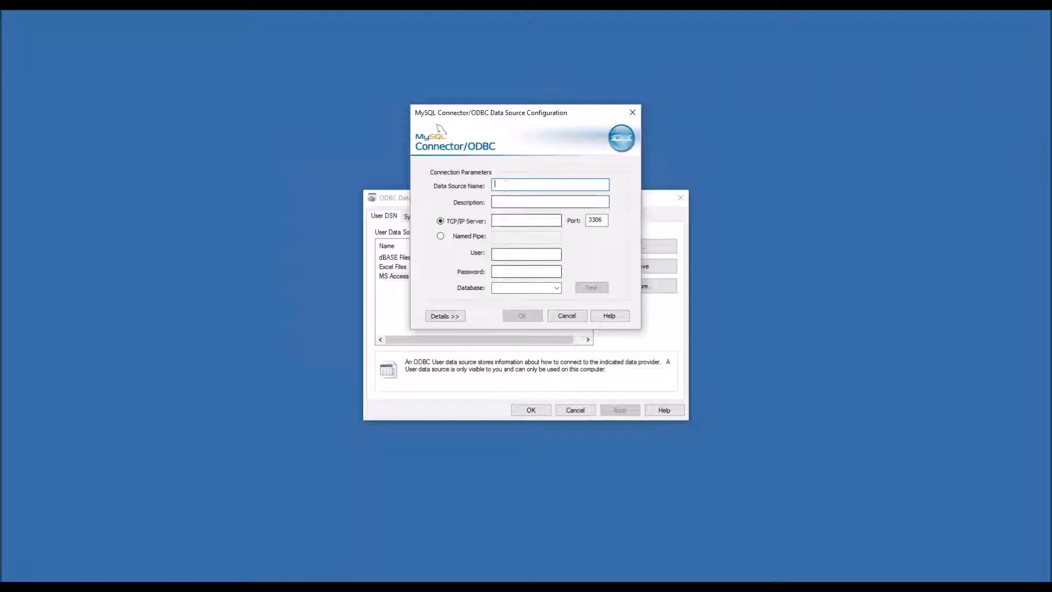
- Enter data source name MCC and description TSP
click(520, 255)
click(521, 271)
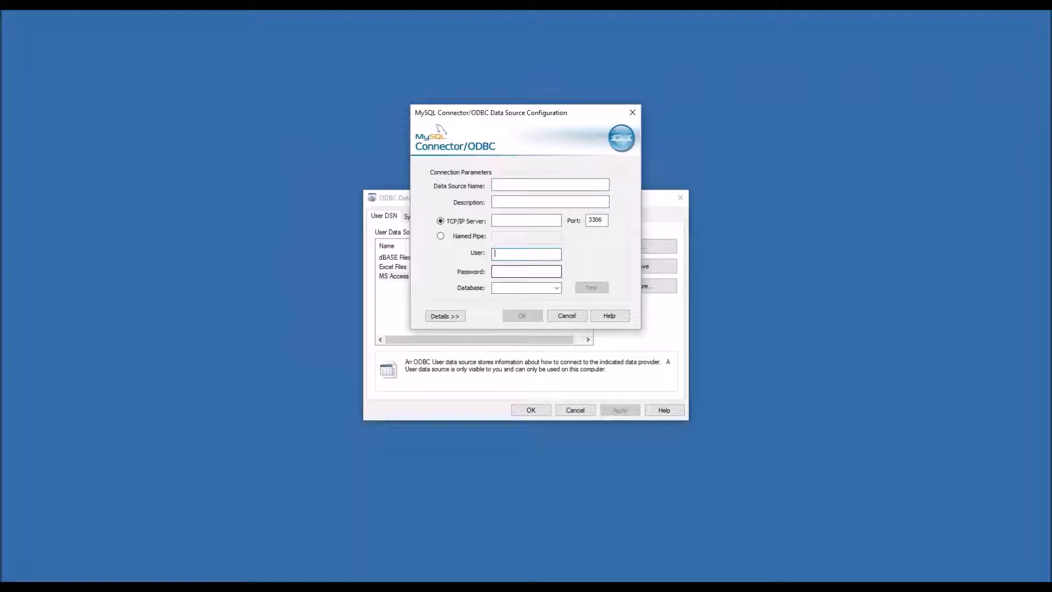
click(503, 254)
click(501, 183)
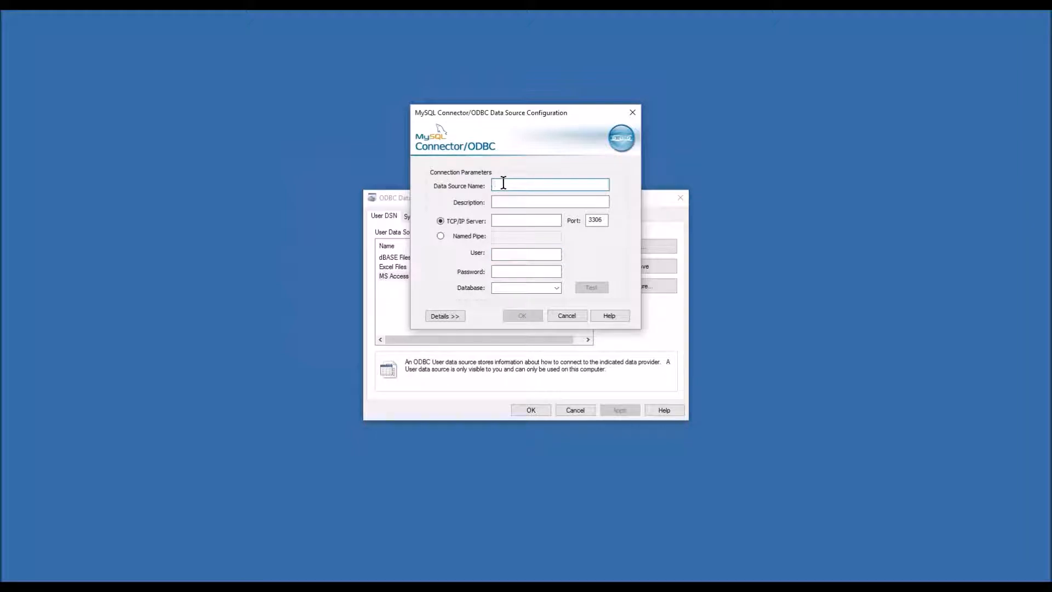
text(MCC)
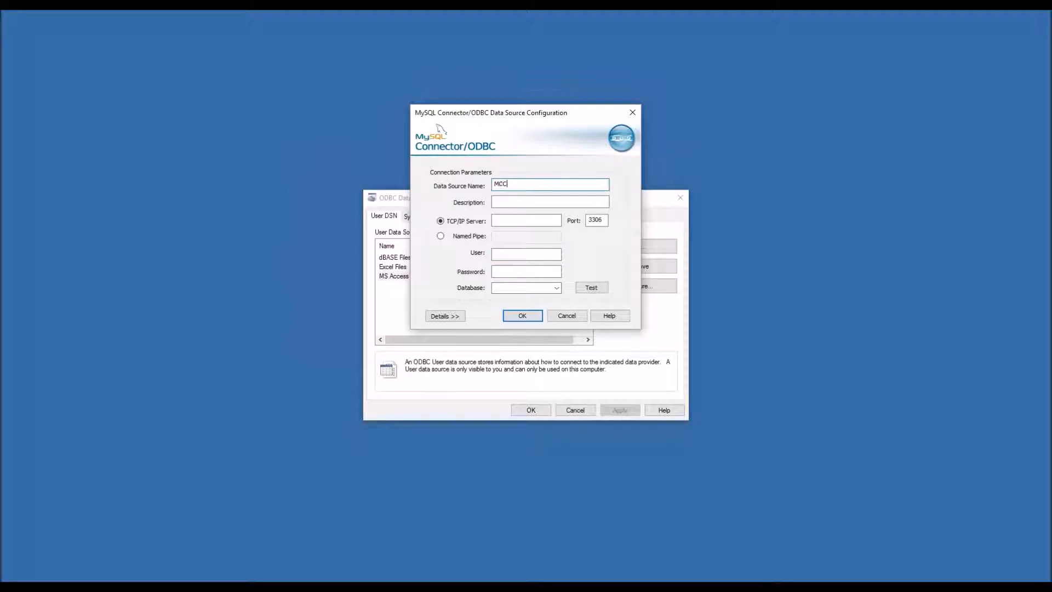
key(Tab)
key(shift+Tab)
key(Tab)
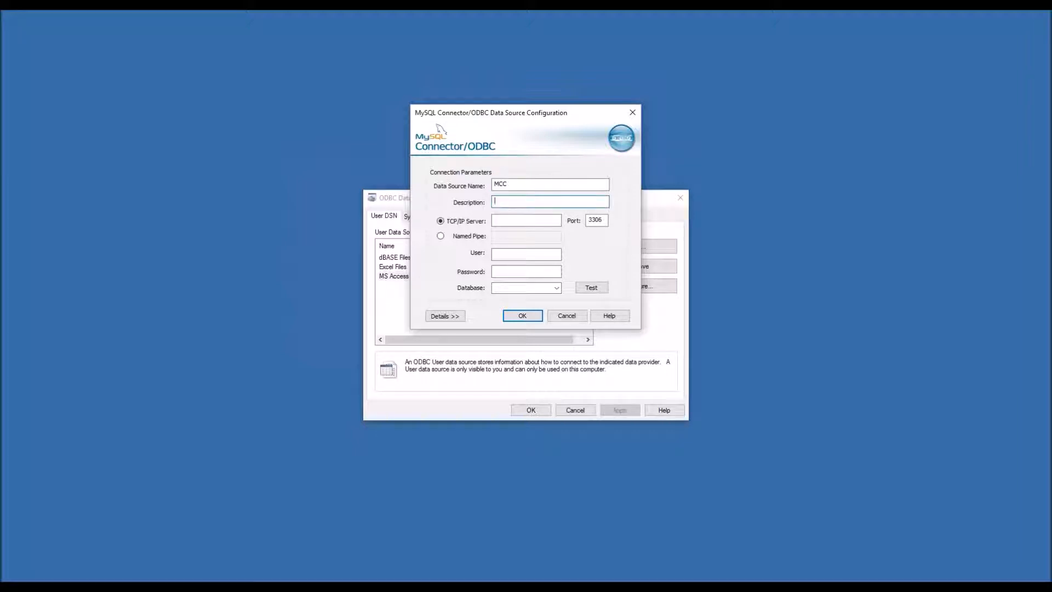
text(2TS)
key(BackSpace)
key(BackSpace)
key(BackSpace)
text(TSP)
- Set the TCP/IP Server to db.mycustomerconnect.com, keeping port 3306
click(522, 221)
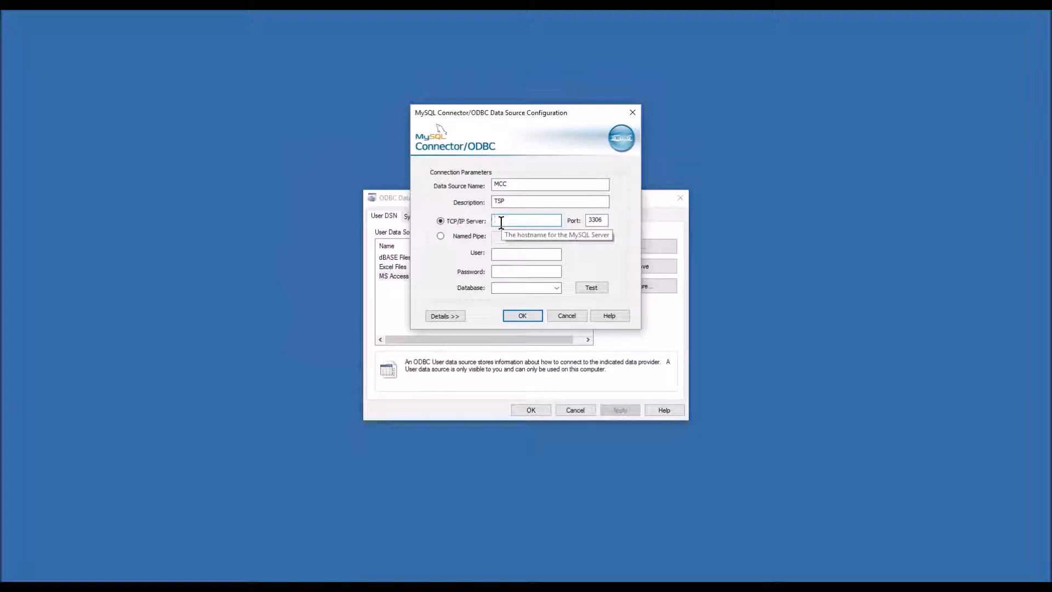
text(d)
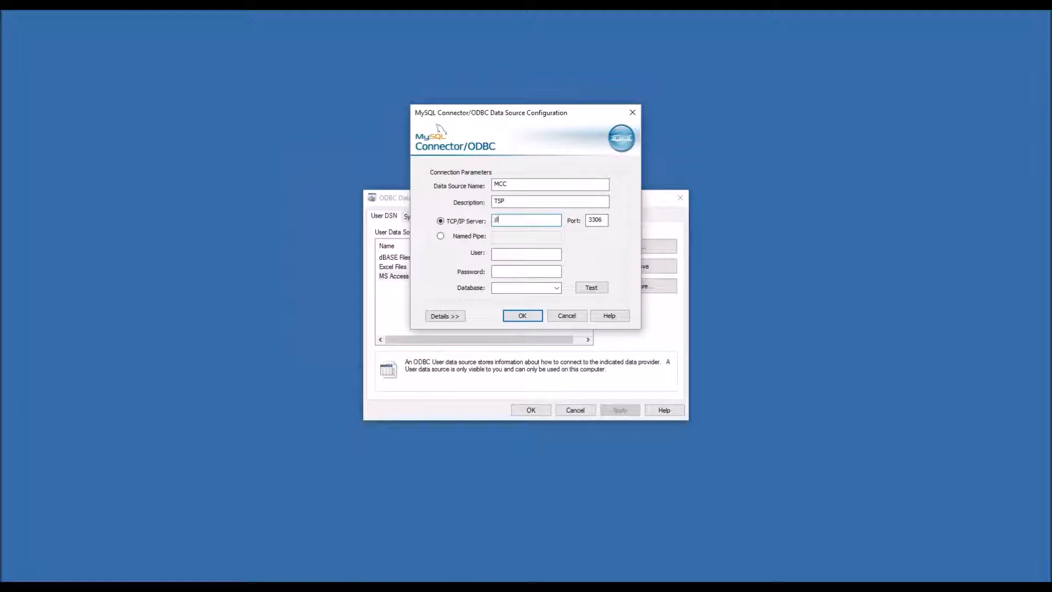
text(b)
text(.m)
text(ycustomerconn)
text(ect.com)
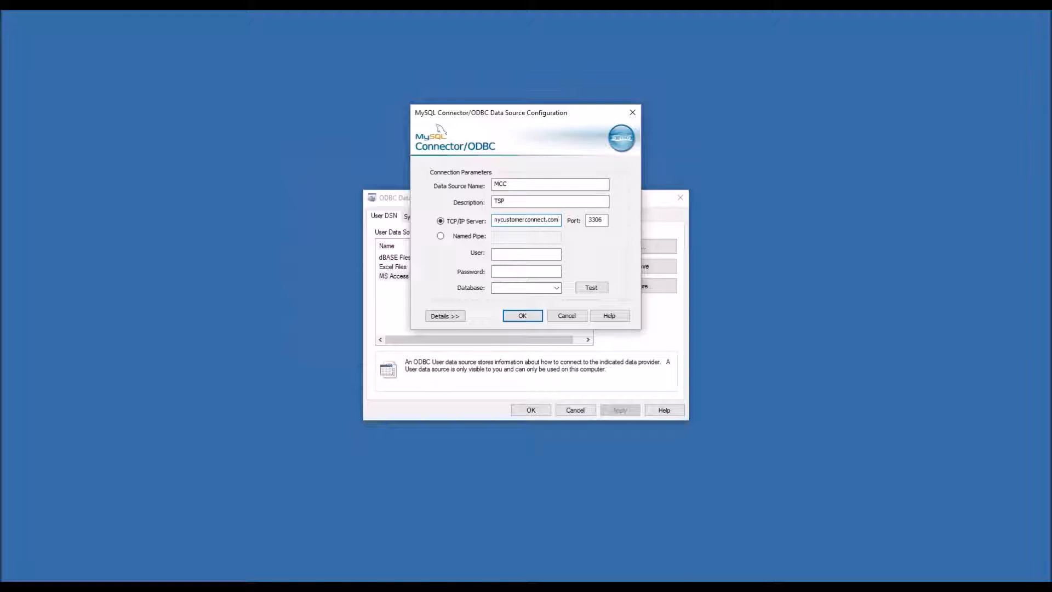
key(Tab)
key(Tab)
drag(521, 221, 589, 219)
click(502, 219)
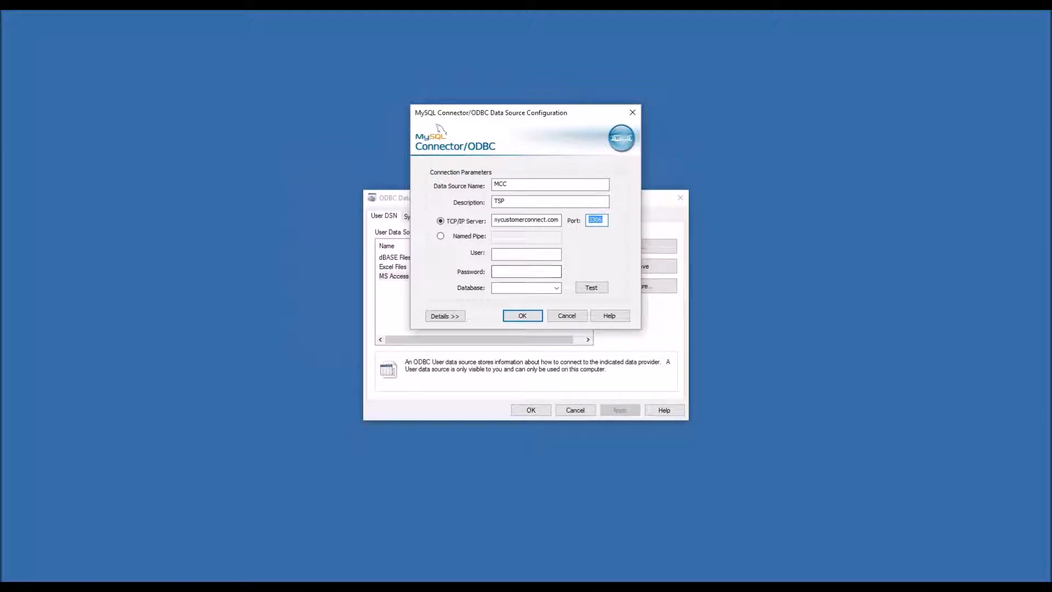
click(520, 255)
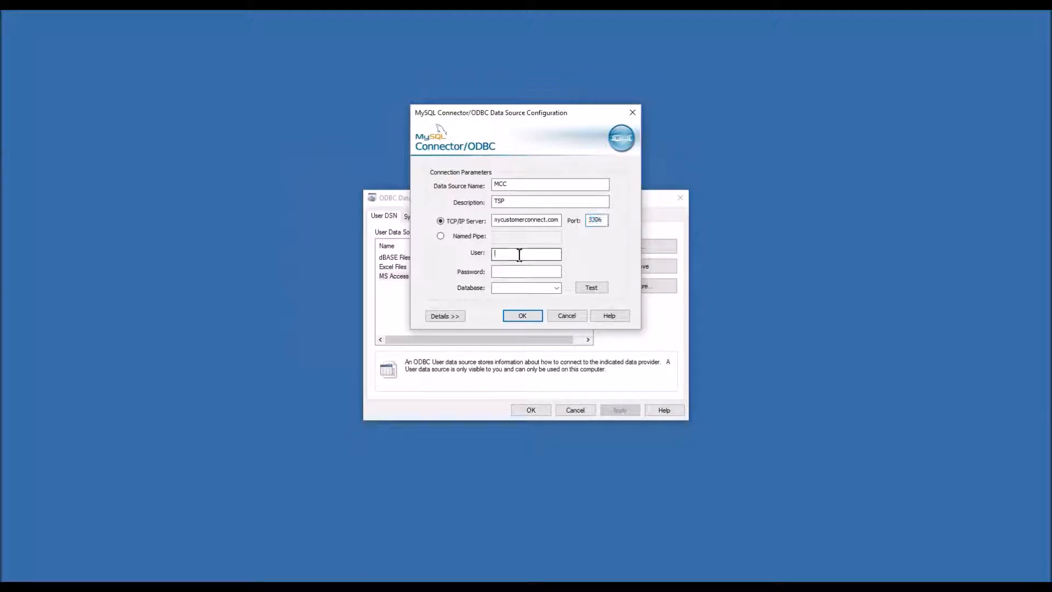
- Enter the MySQL account's user name and password
text(mccadmin_joetsp)
key(Tab)
drag(545, 254, 494, 254)
click(514, 273)
text(•••••••••••••••)
- Choose the account's own database from the Database dropdown
click(556, 287)
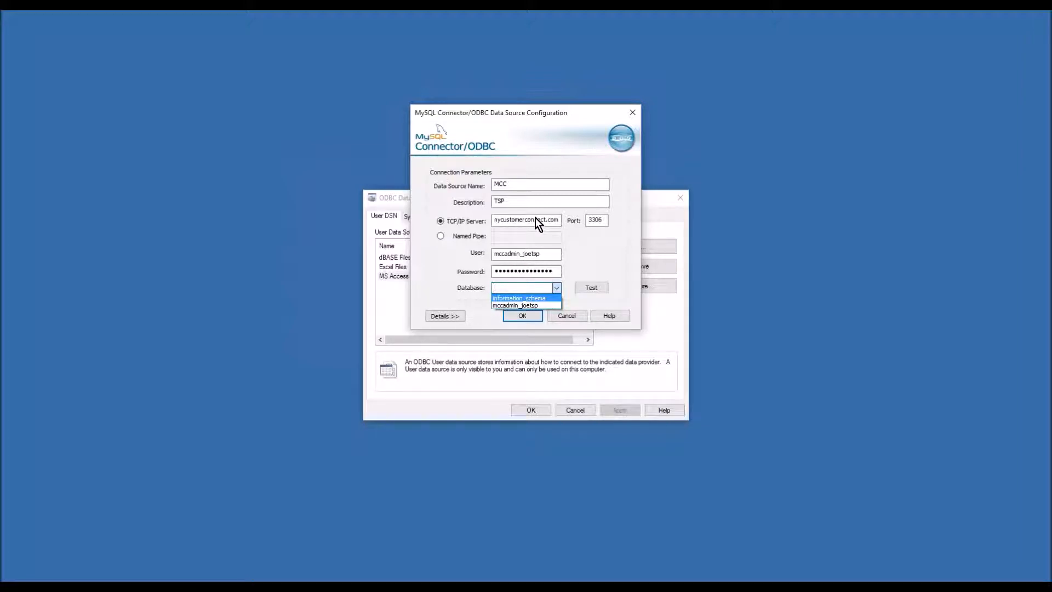
click(546, 305)
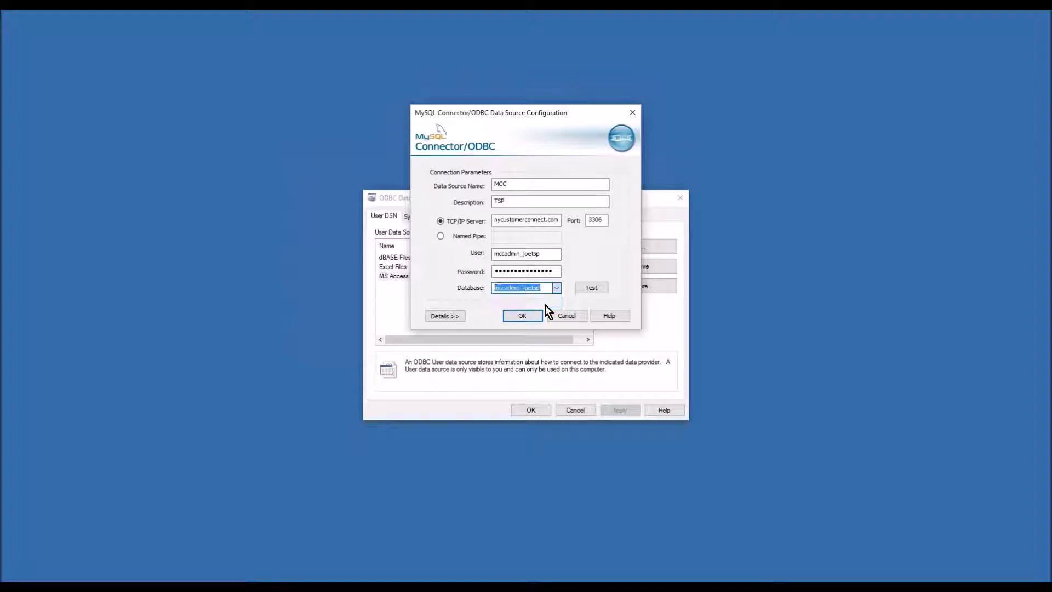
drag(516, 219, 485, 218)
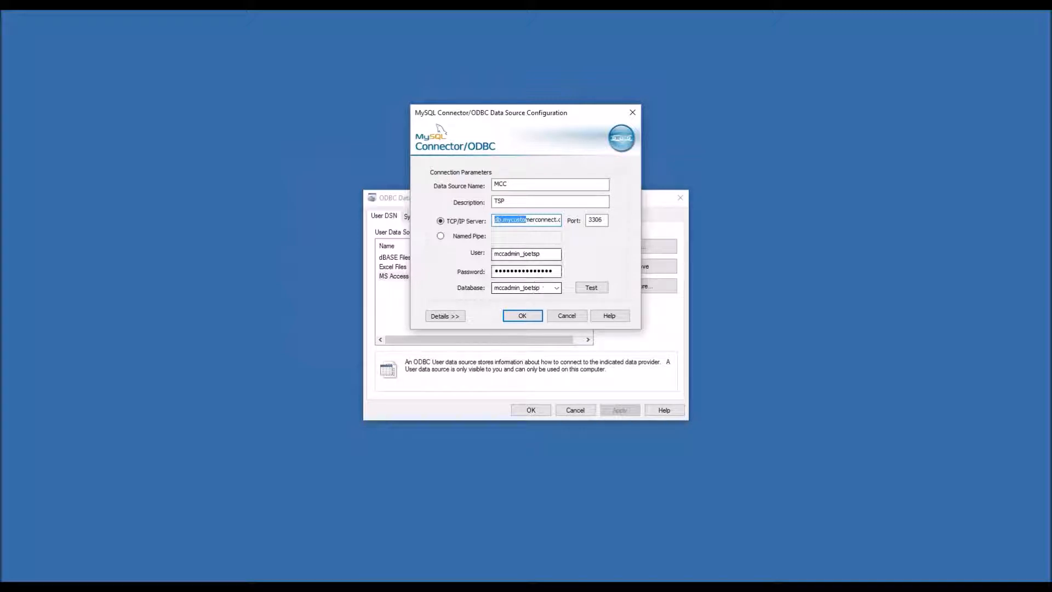
- Review server, user and password, run a successful connection test, and save the MCC DSN
drag(494, 219, 570, 217)
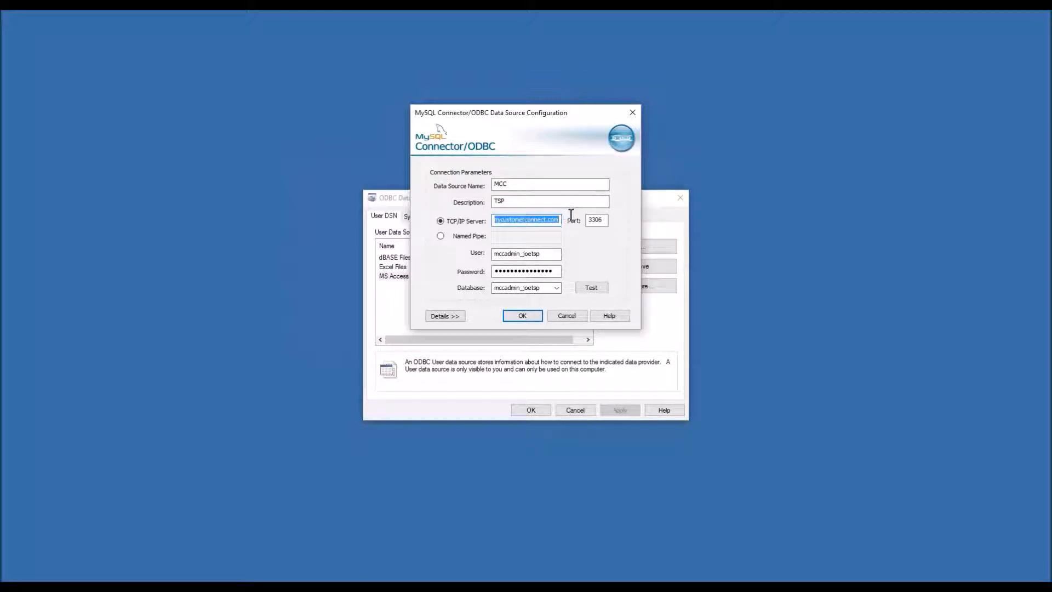
drag(551, 253, 494, 256)
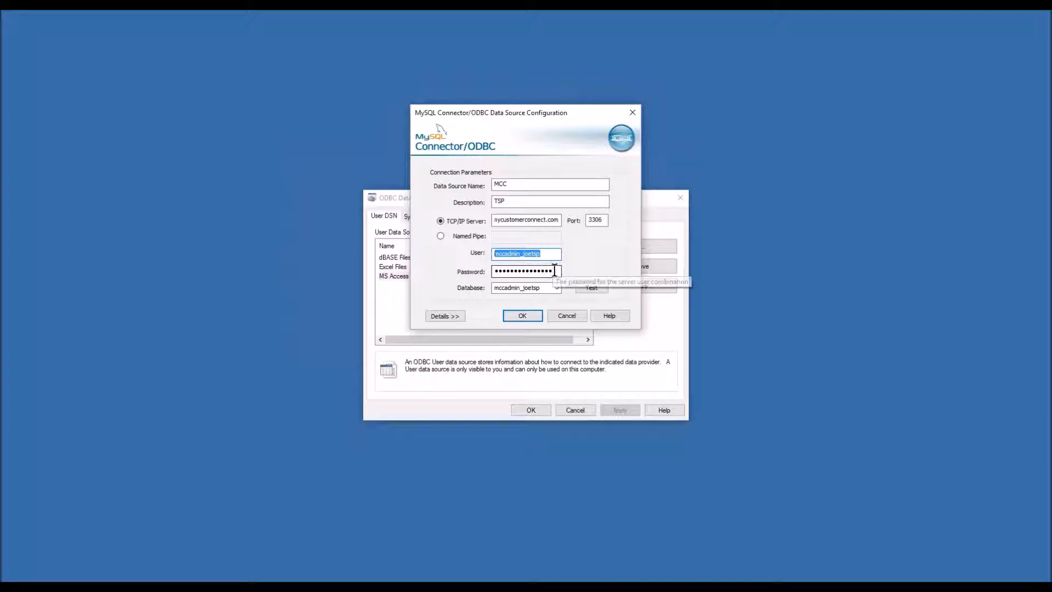
drag(553, 271, 481, 272)
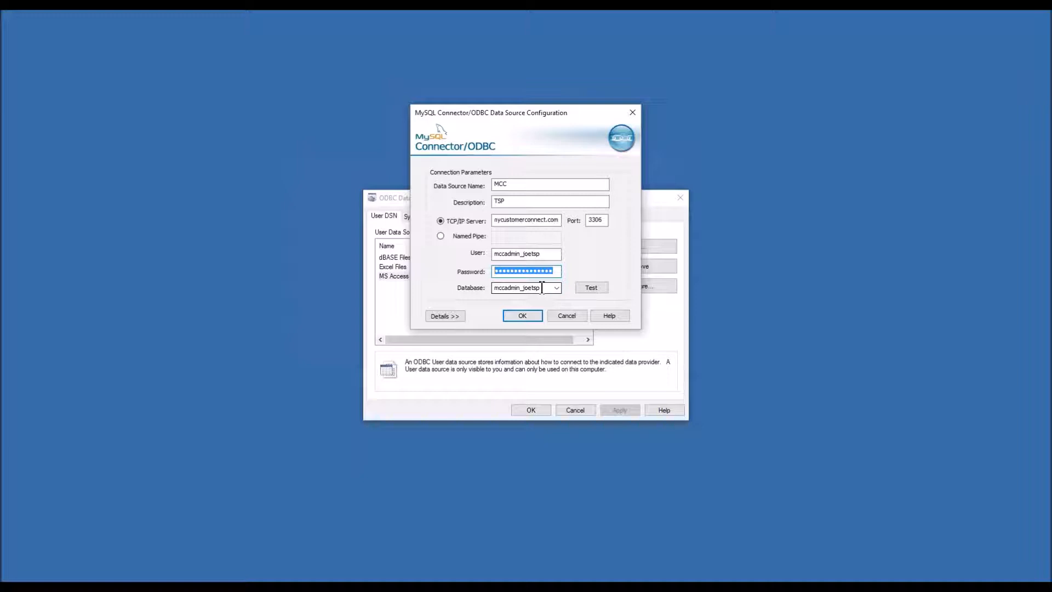
click(591, 288)
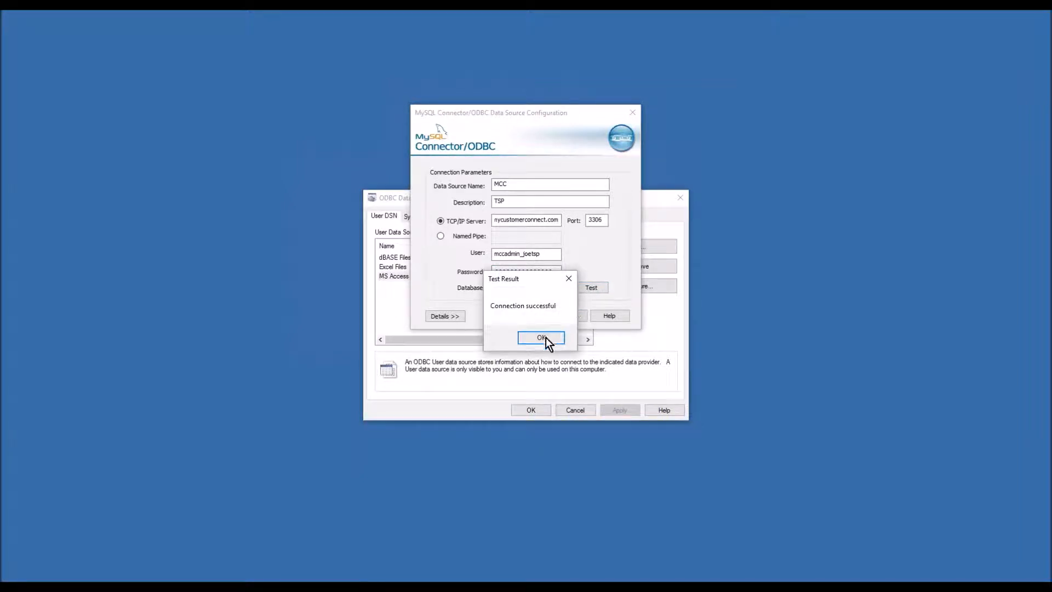
click(543, 338)
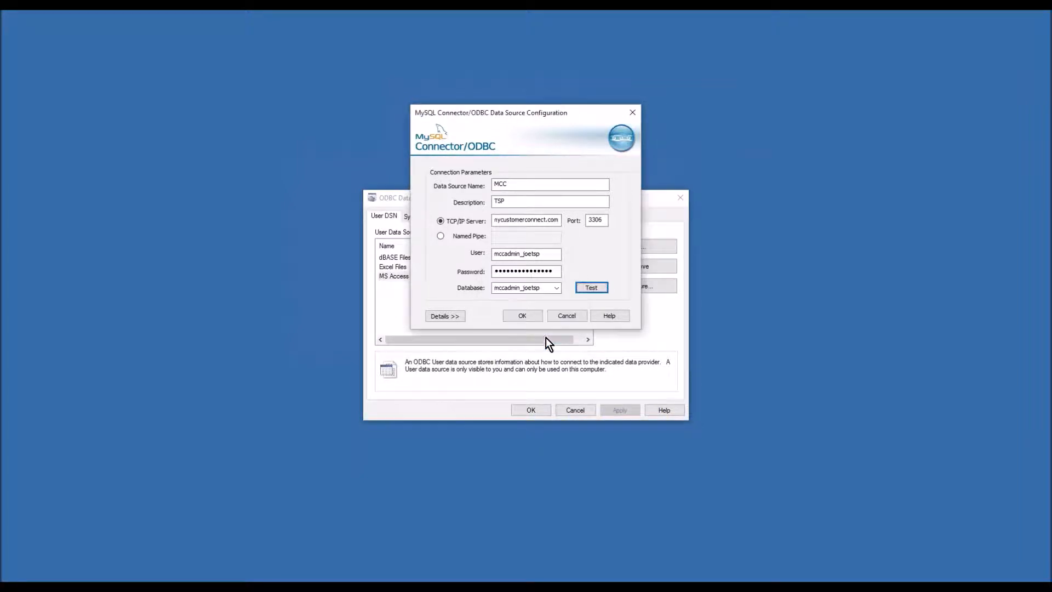
click(523, 316)
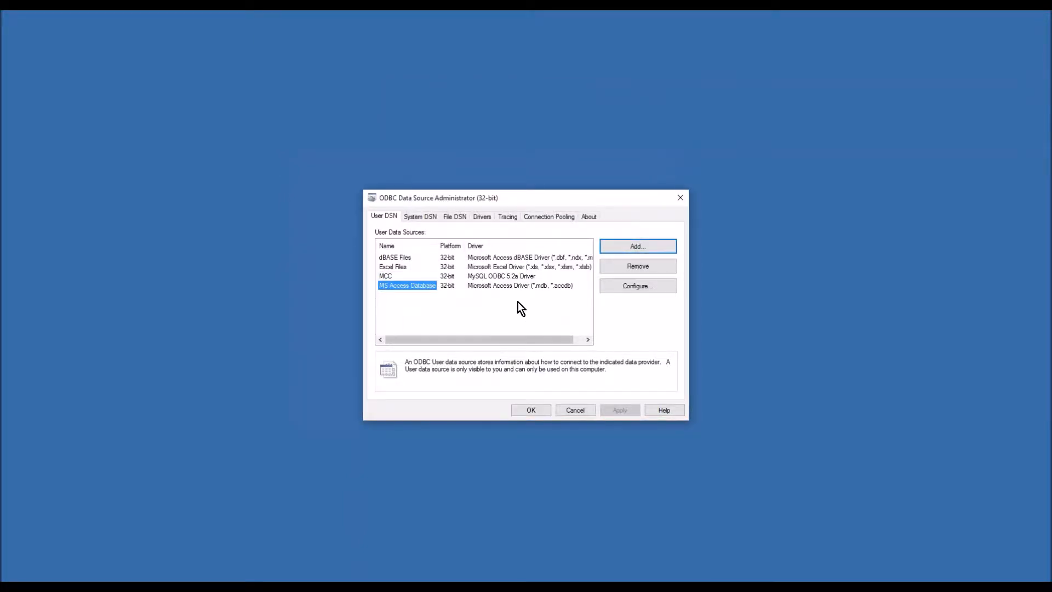
- Confirm and close the ODBC Data Source Administrator with the MCC data source saved
click(529, 410)
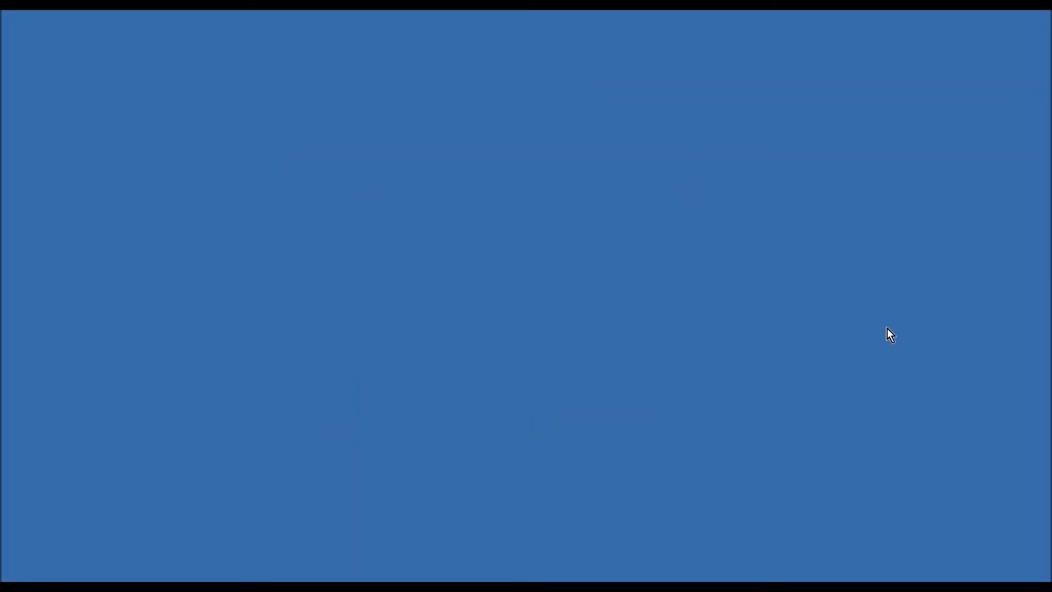